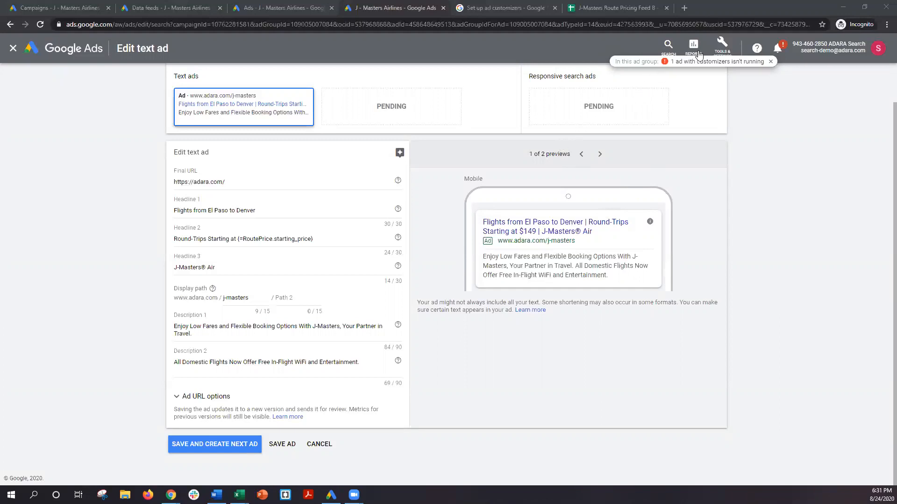
# - Open the account's Business data feeds and start a new ad customizer data upload
pyautogui.click(714, 50)
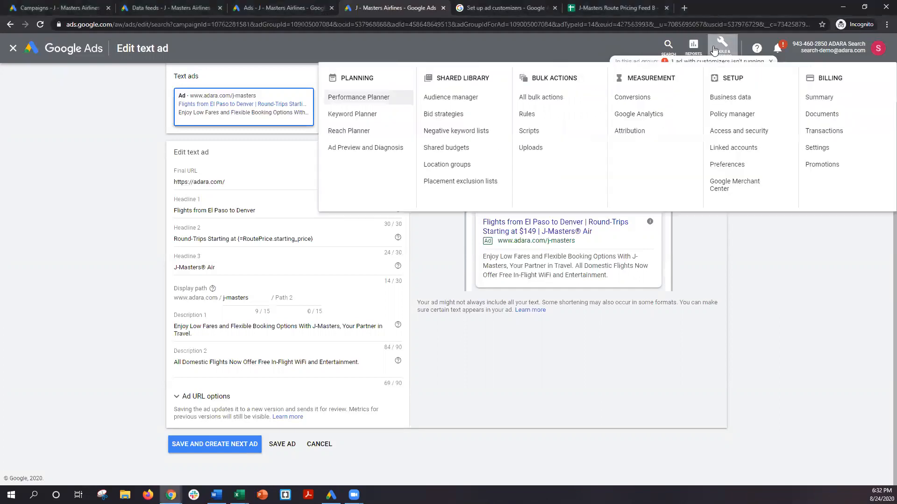
pyautogui.click(731, 99)
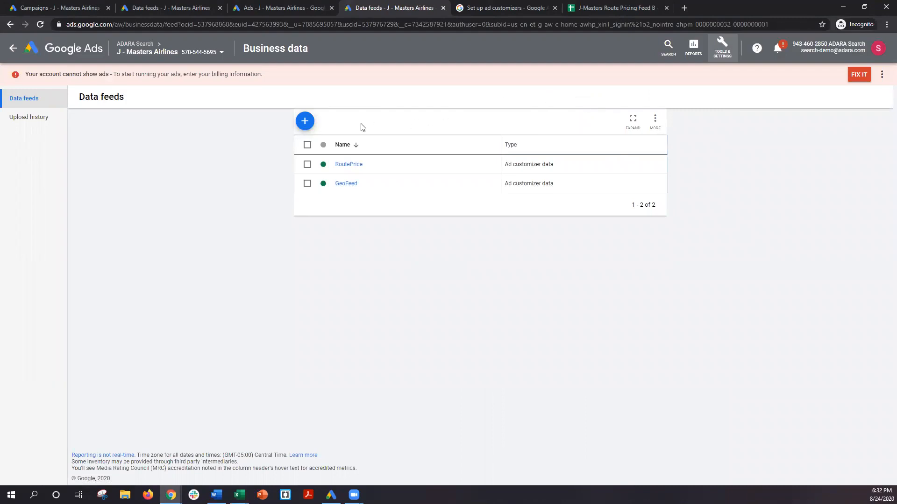
pyautogui.click(310, 126)
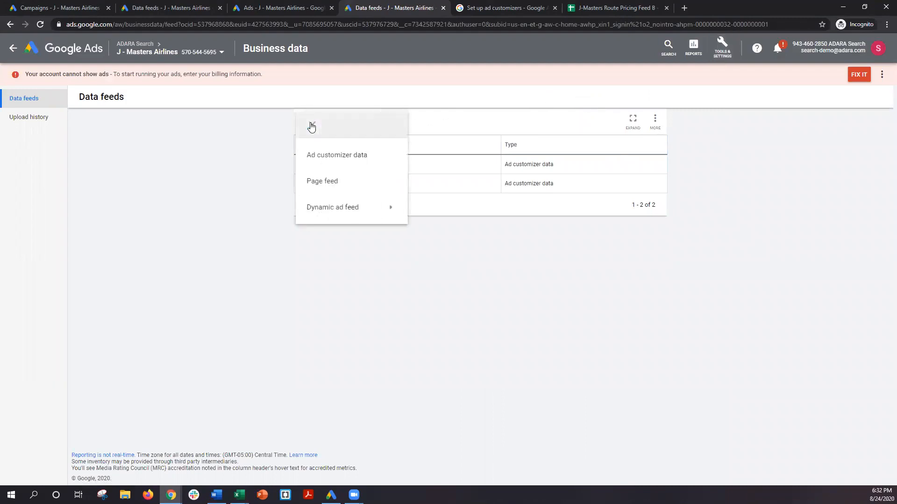
pyautogui.click(361, 160)
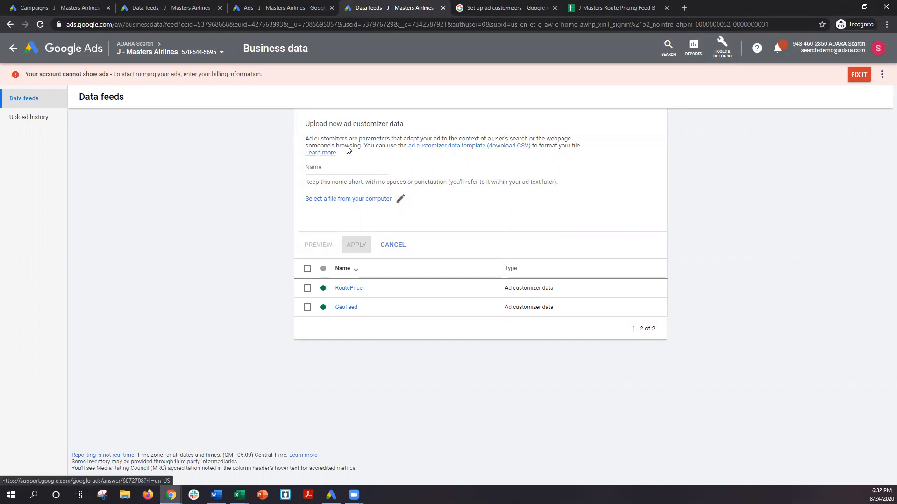
# - Look through the "Set up ad customizers" help article, including its instructions and review sections
pyautogui.click(483, 9)
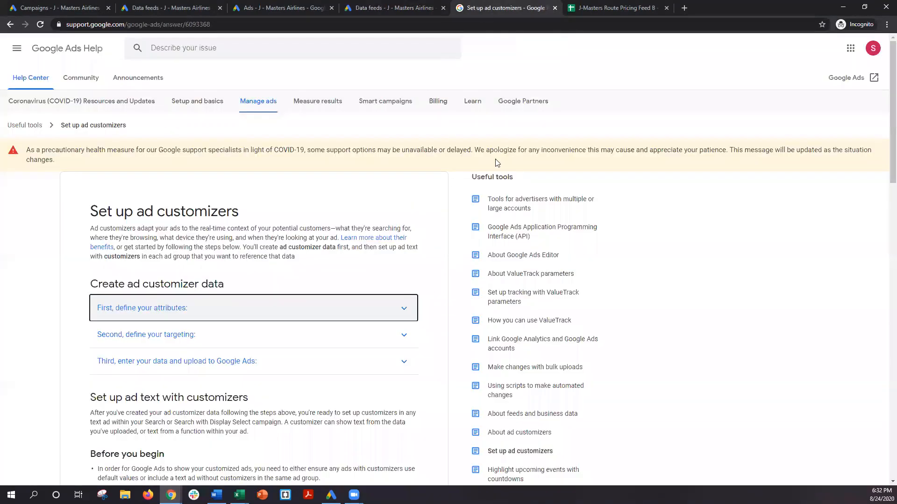
pyautogui.scroll(-1, 334, 292)
pyautogui.scroll(-3, 335, 292)
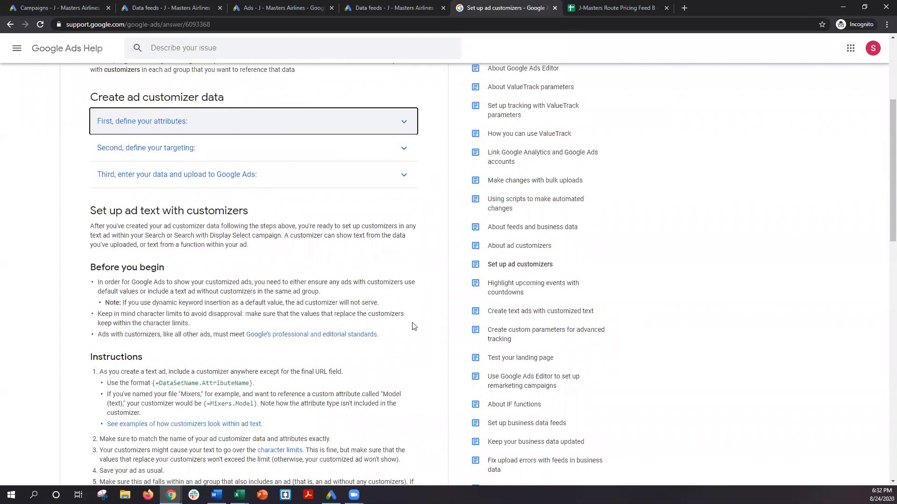
pyautogui.scroll(-1, 413, 318)
pyautogui.scroll(-3, 413, 318)
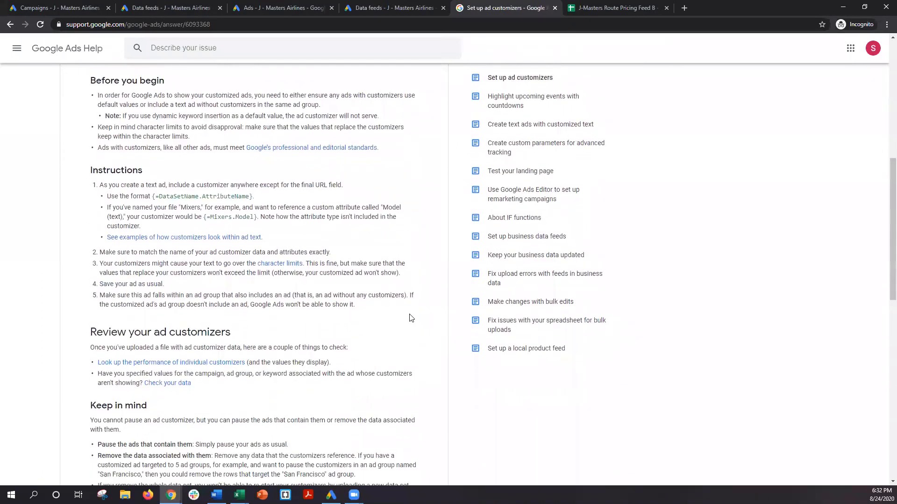
pyautogui.scroll(5, 411, 314)
pyautogui.scroll(3, 404, 290)
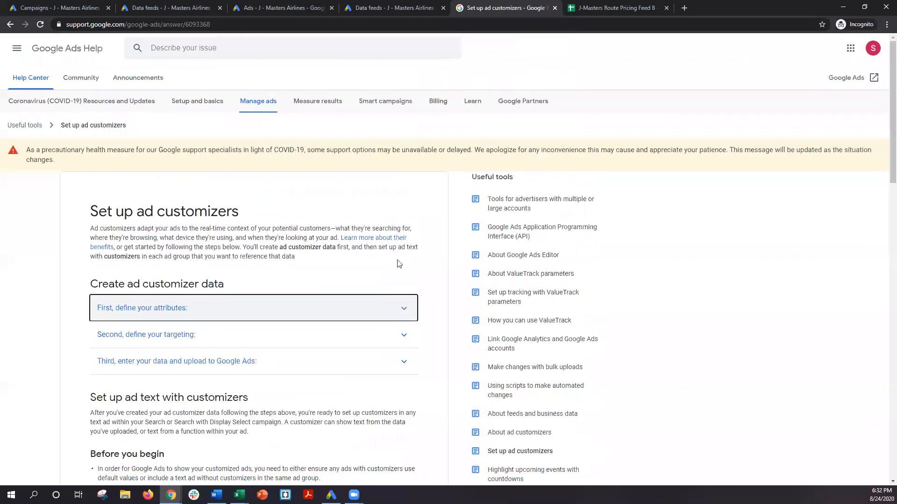
# - Examine the attribute and target columns in Excel's ad-customizer-template workbook and in the J-Masters Route Pricing Feed B Google Sheet
pyautogui.click(390, 9)
pyautogui.moveTo(239, 495)
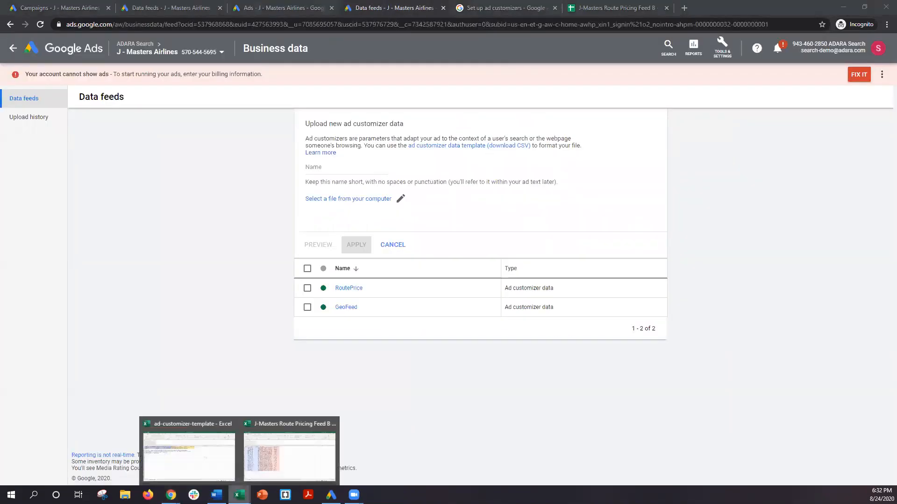
pyautogui.click(227, 459)
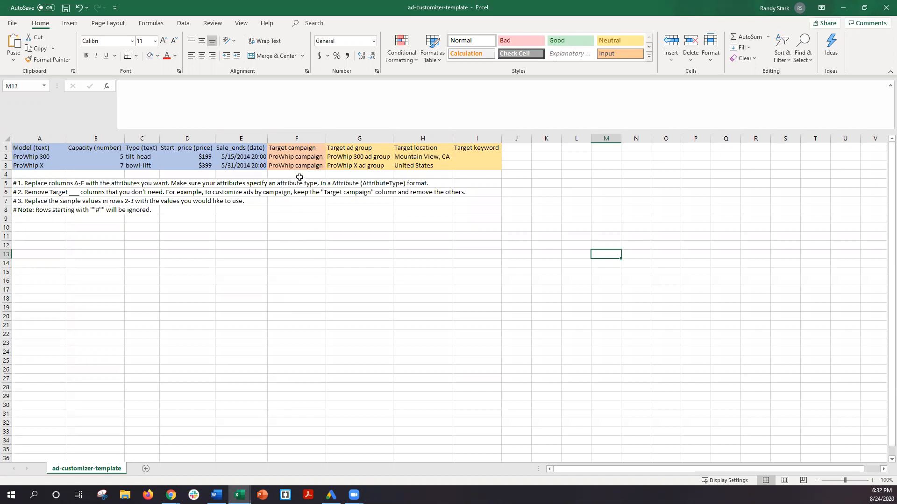
pyautogui.moveTo(294, 148); pyautogui.dragTo(293, 164)
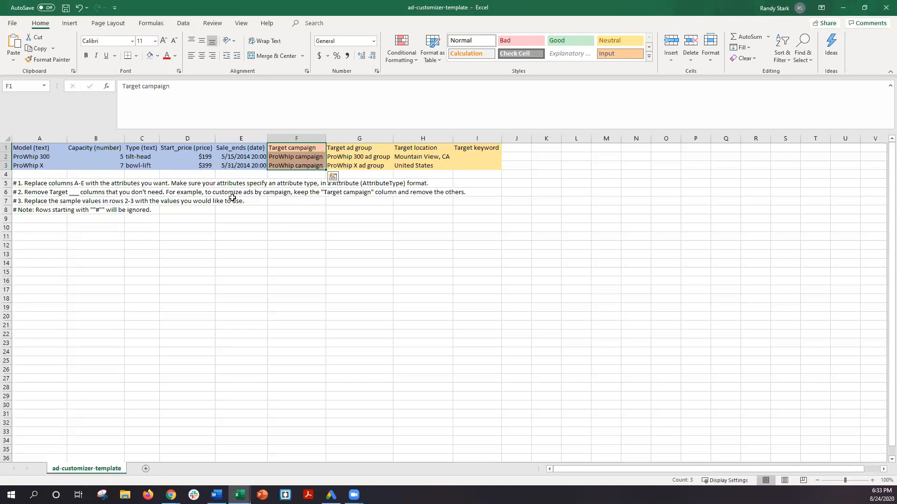
pyautogui.moveTo(236, 166); pyautogui.dragTo(36, 148)
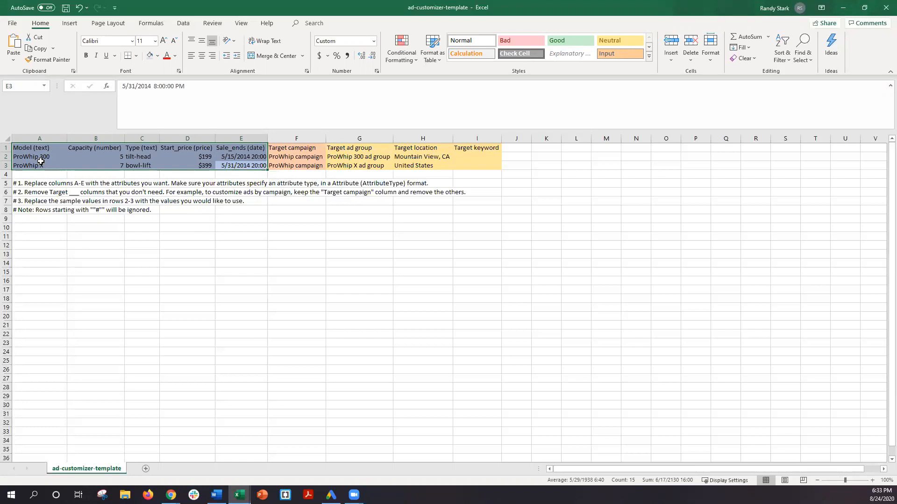
pyautogui.moveTo(40, 158); pyautogui.dragTo(241, 174)
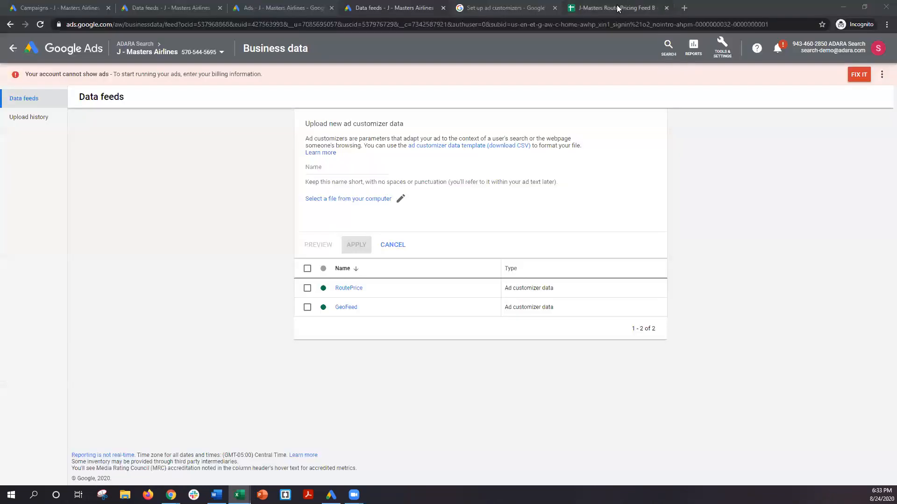
pyautogui.click(615, 14)
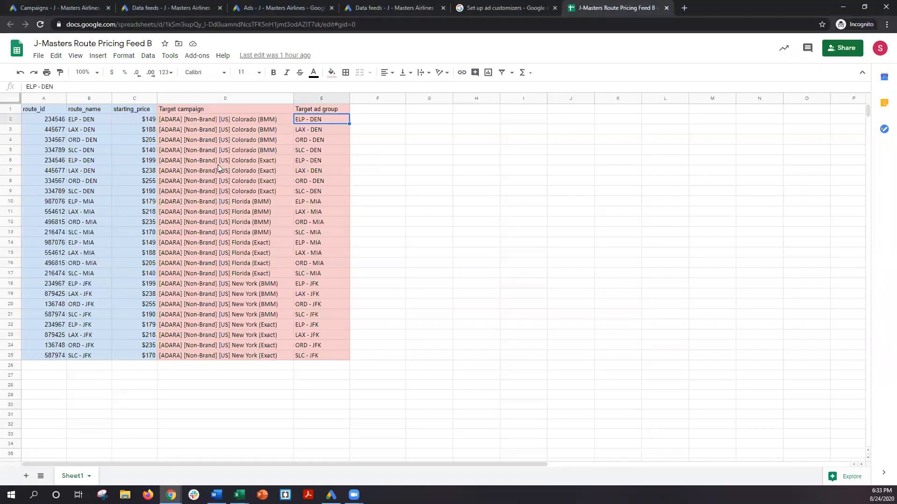
# - In the other open Google Ads Data feeds page, start an ad customizer data upload using J-Masters Route Pricing Feed B from the Desktop
pyautogui.click(162, 10)
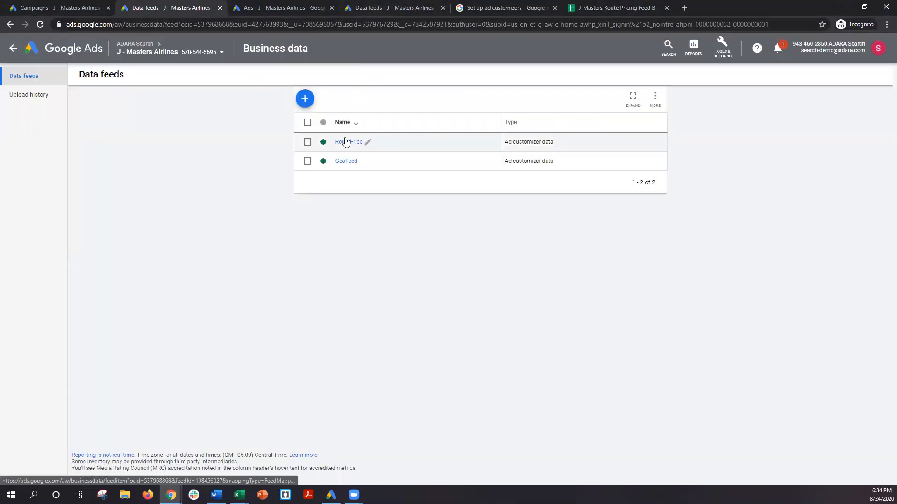
pyautogui.click(306, 99)
pyautogui.click(360, 134)
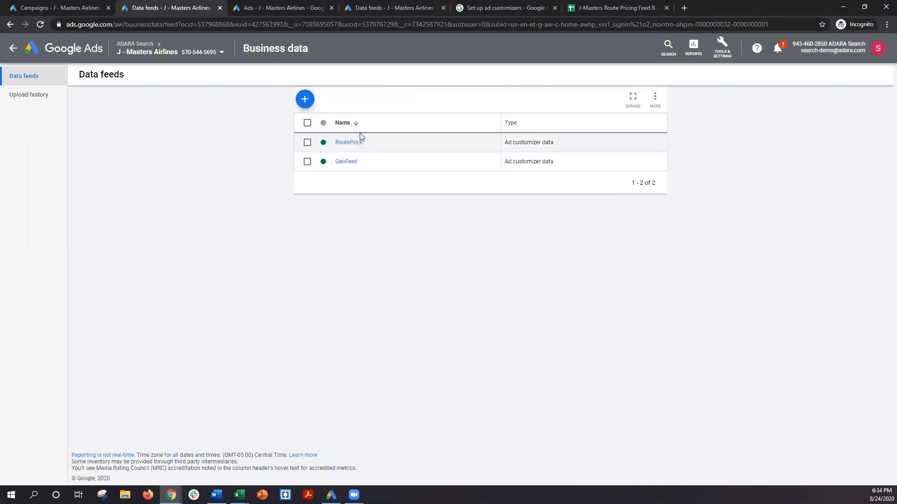
pyautogui.click(349, 176)
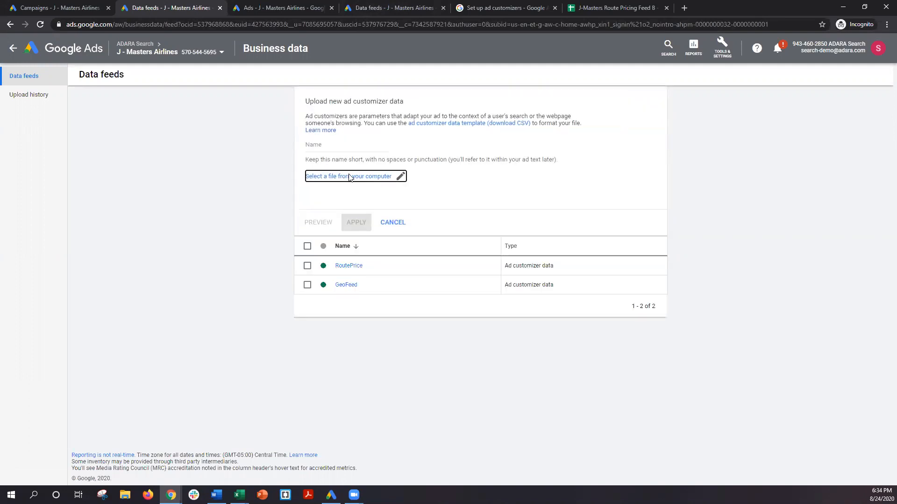
pyautogui.click(145, 69)
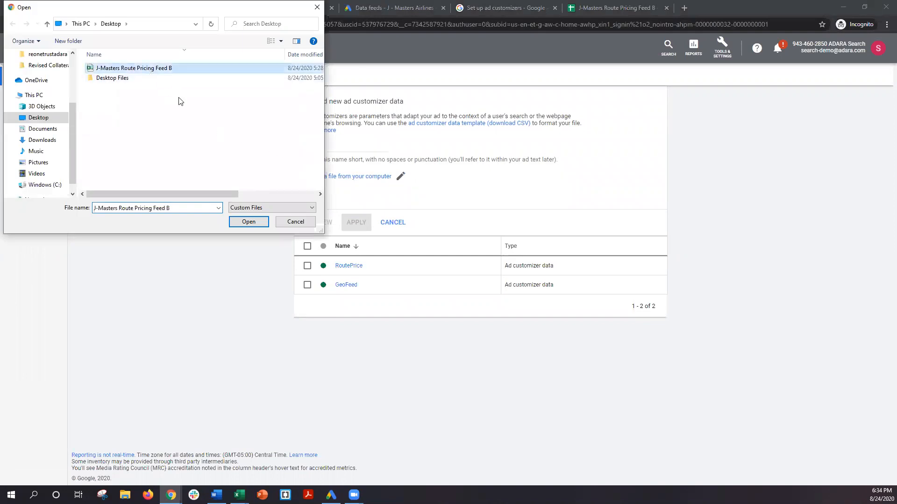
pyautogui.click(255, 223)
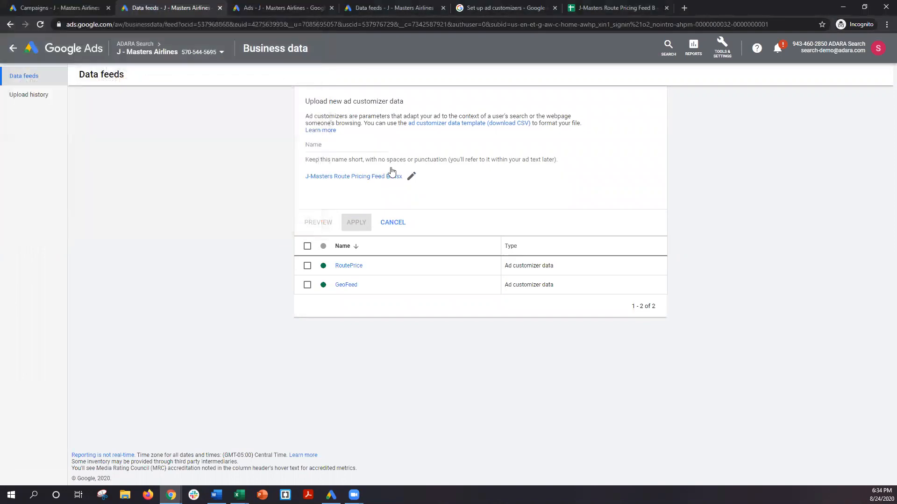
# - Name the ad customizer data "Feed Demo", apply the upload and refresh the data feeds list
pyautogui.click(610, 8)
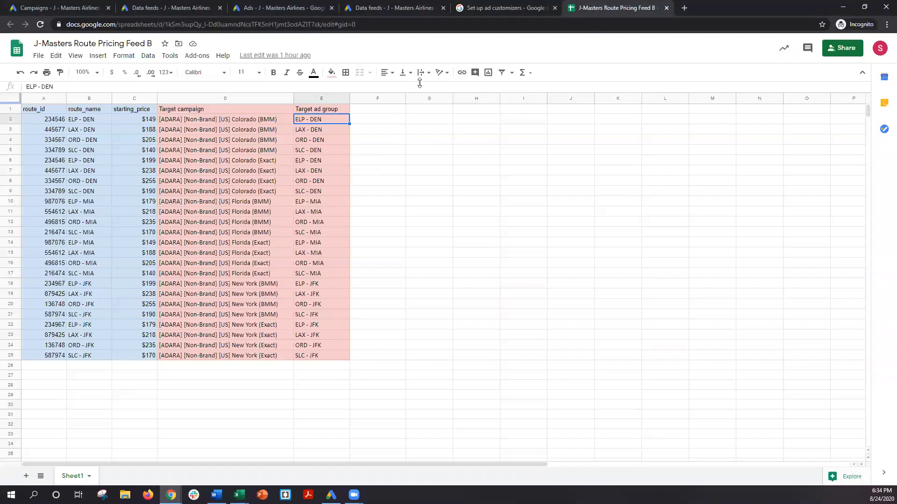
pyautogui.click(127, 3)
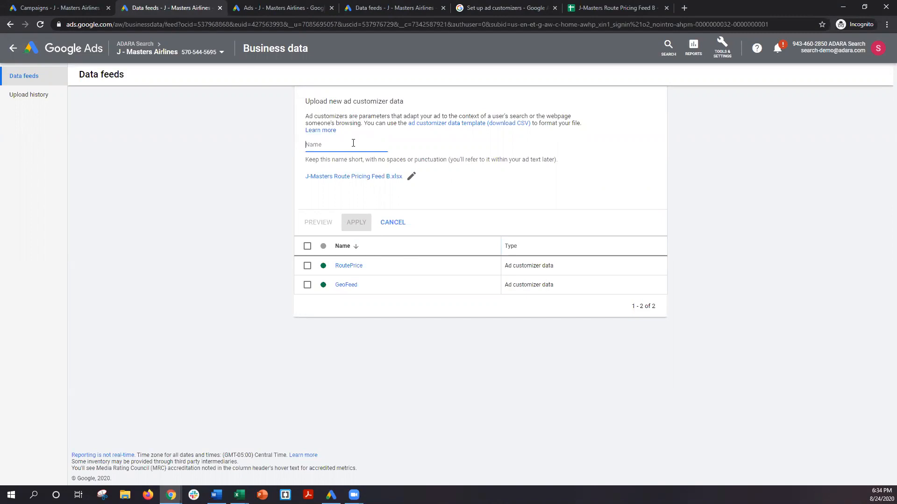
pyautogui.write('Feee')
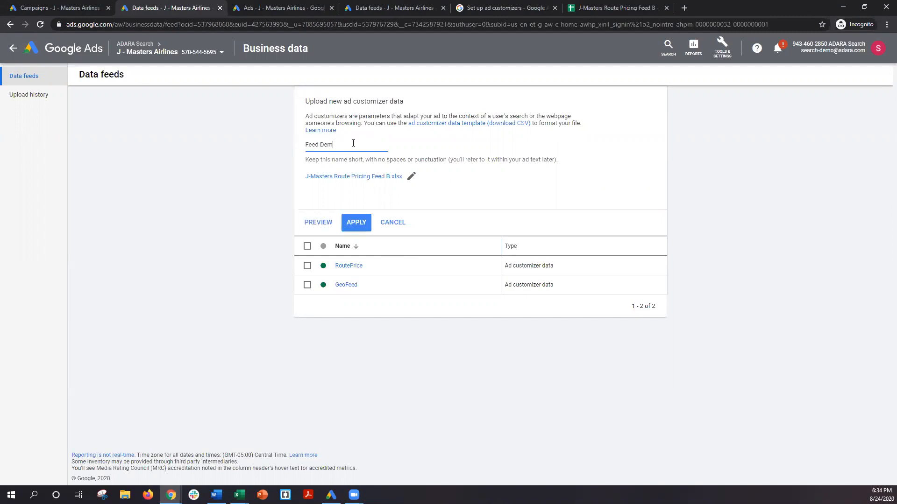
pyautogui.click(355, 224)
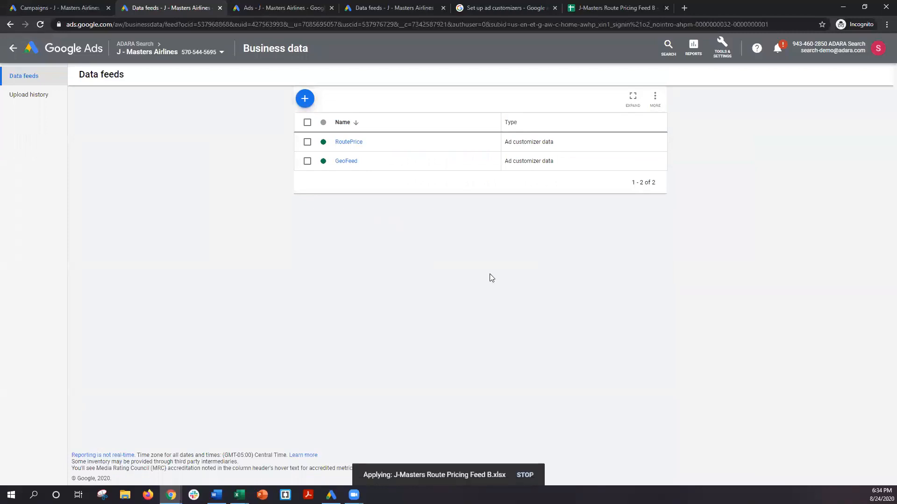
pyautogui.click(41, 23)
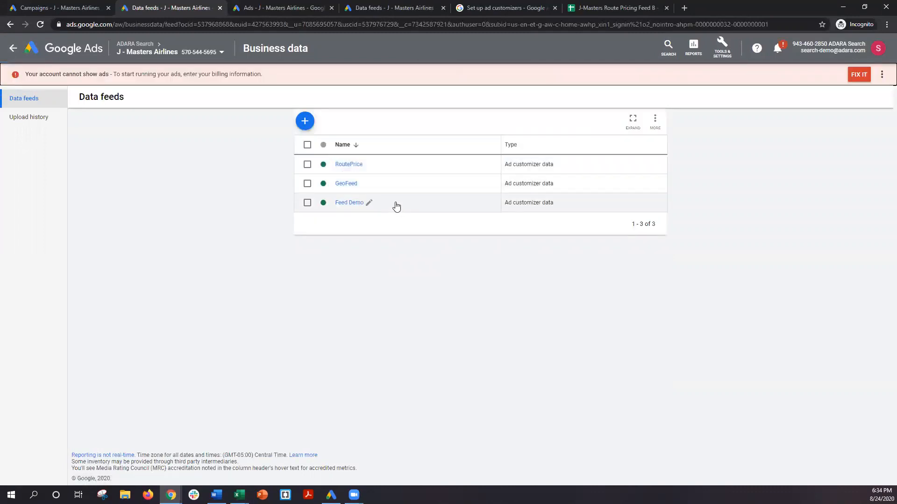
# - Review the Feed Demo feed's data rows and upload history, ending back on its data
pyautogui.click(353, 203)
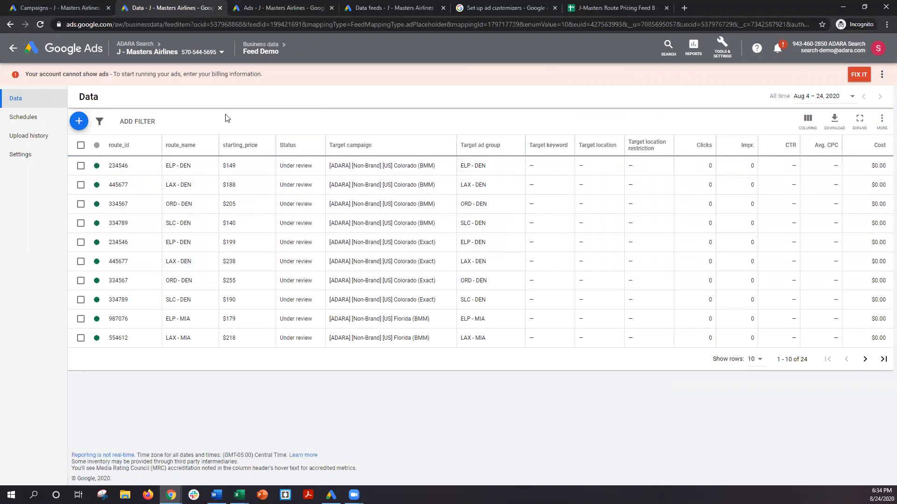
pyautogui.click(16, 136)
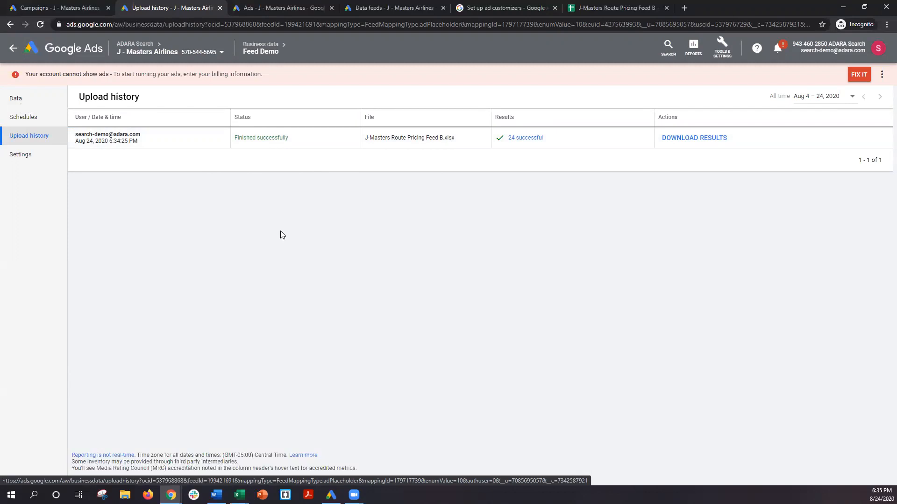
pyautogui.hotkey('alt', 'Left')
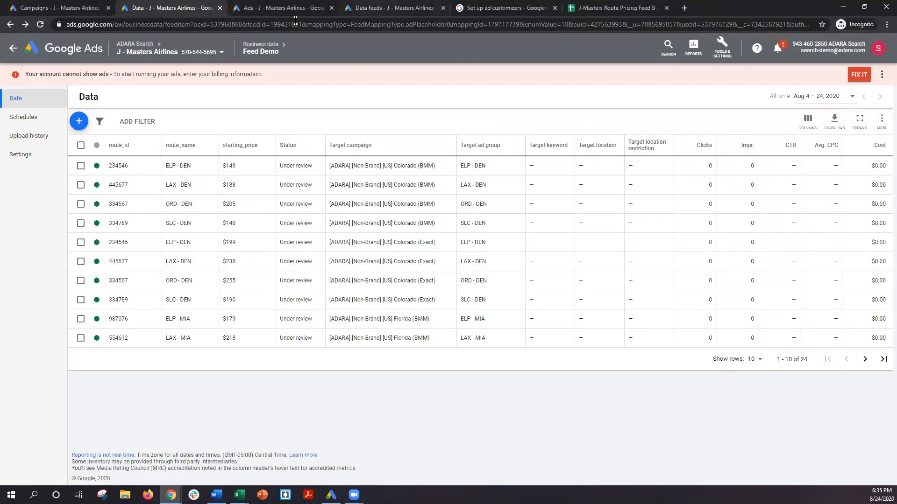
# - Open the existing expanded text ad in the ELP - DEN ad group for editing
pyautogui.click(270, 9)
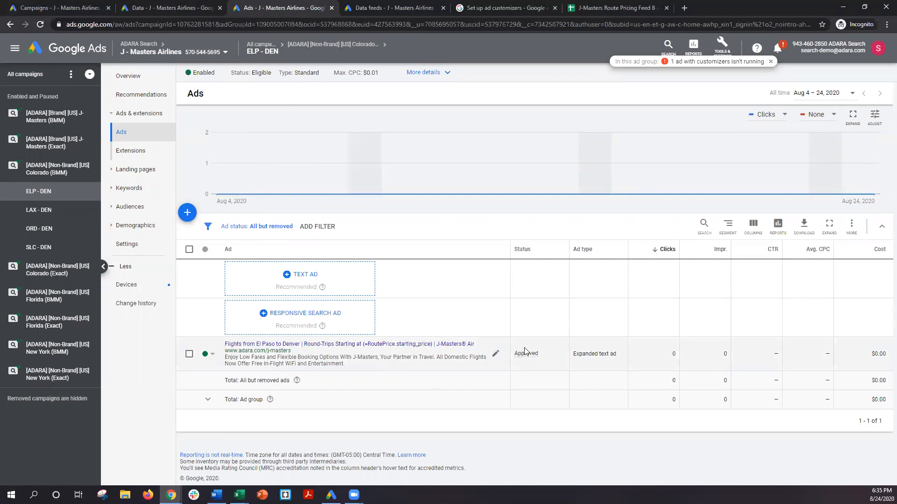
pyautogui.click(495, 354)
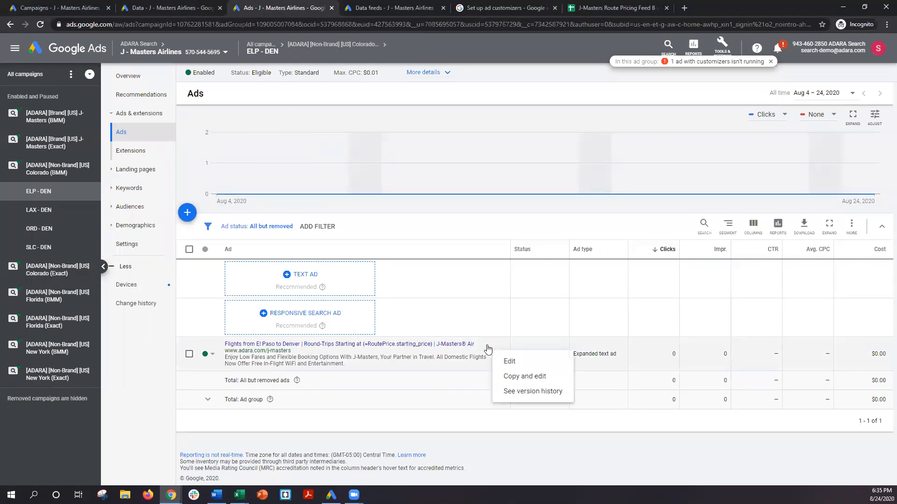
pyautogui.click(509, 362)
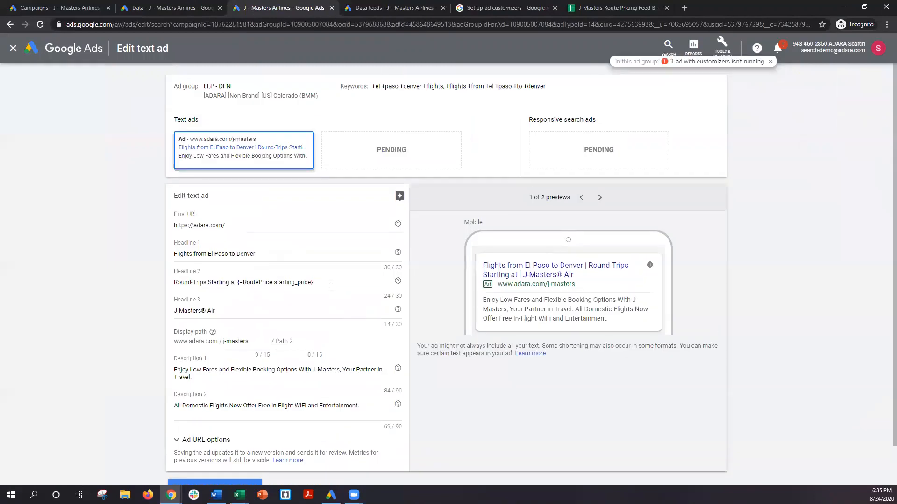
# - Replace the customizer after "Round-Trips Starting at" in Headline 2 with an ad customizer for RoutePrice's starting_price attribute
pyautogui.scroll(-1, 231, 228)
pyautogui.moveTo(332, 239); pyautogui.dragTo(242, 246)
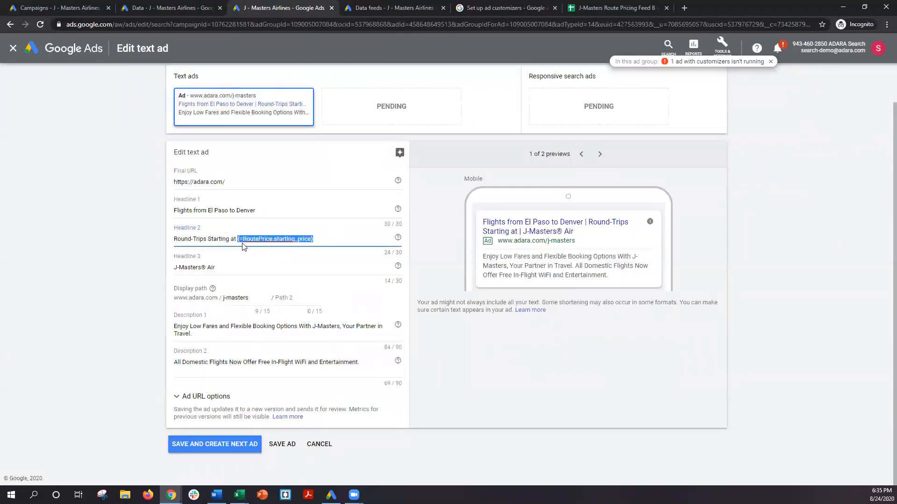
pyautogui.press('BackSpace')
pyautogui.write('{')
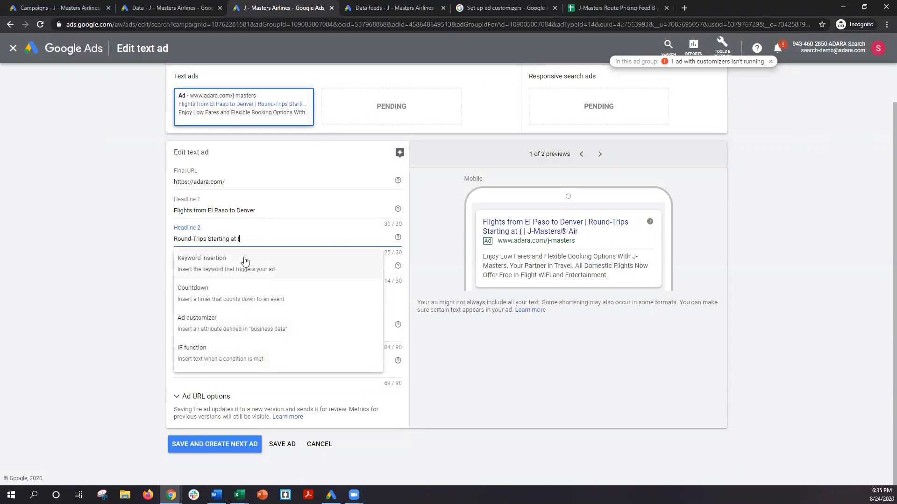
pyautogui.click(227, 330)
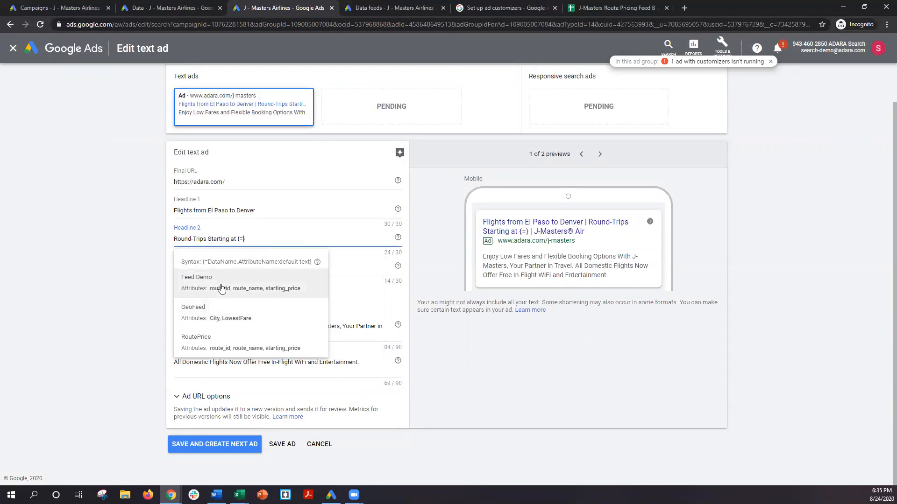
pyautogui.click(230, 346)
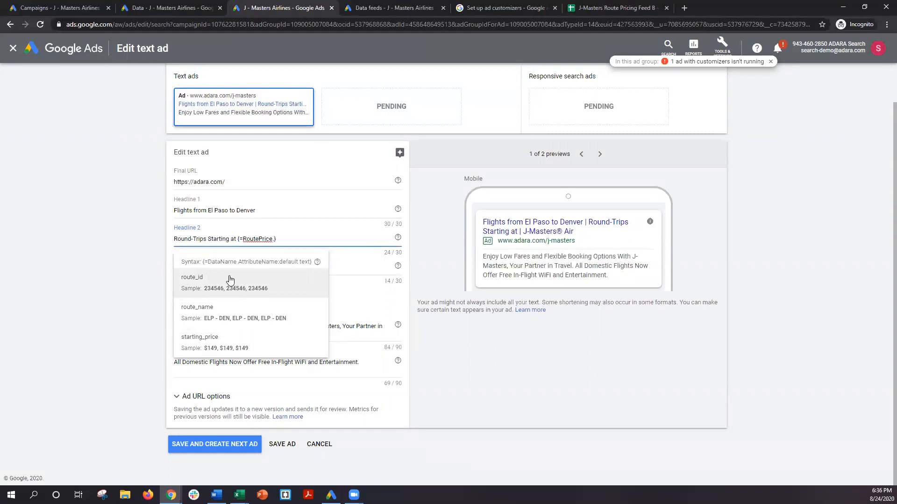
pyautogui.click(230, 344)
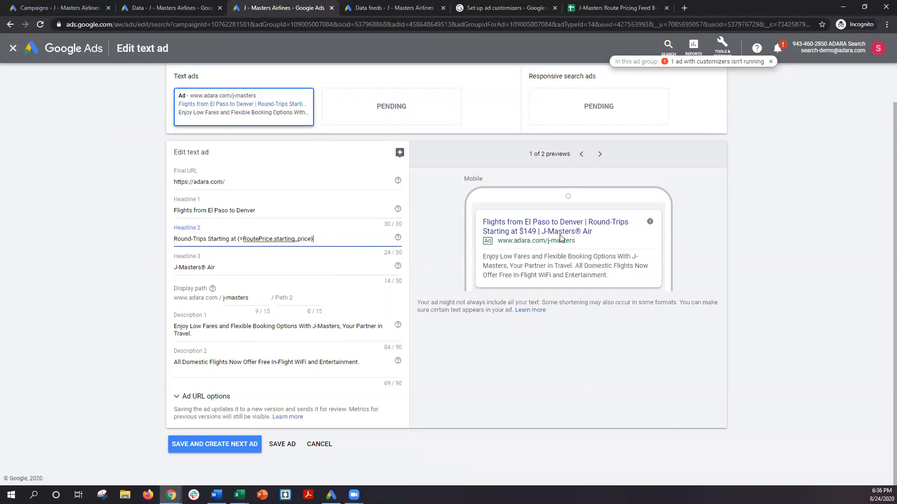
# - Check the desktop preview of the edited text ad and return to its mobile preview
pyautogui.click(600, 154)
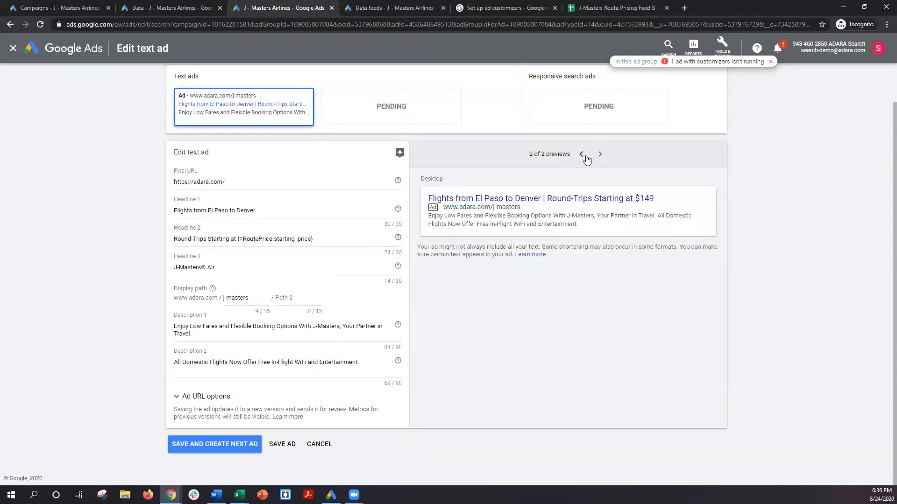
pyautogui.click(582, 155)
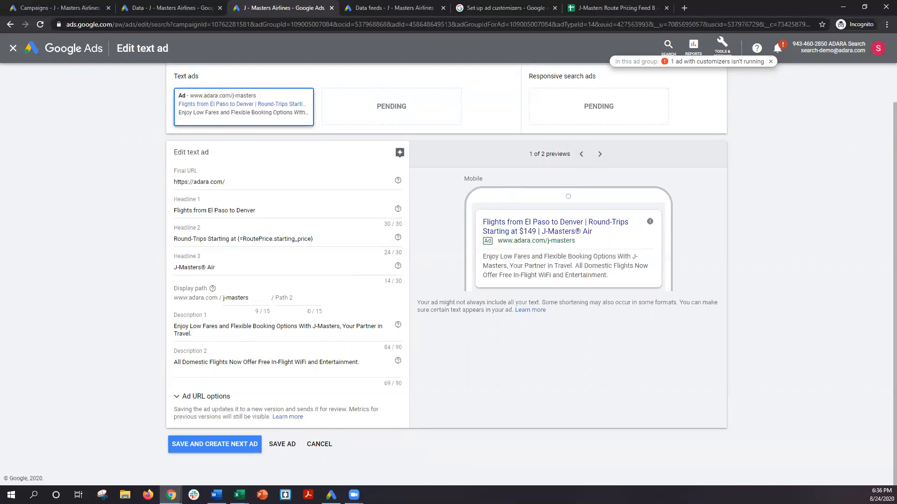
# - Switch to Google Ads Editor, examine the RoutePrice.starting_price customizer in Headline 2 of the ELP - DEN expanded text ad, and return to the browser
pyautogui.moveTo(330, 496)
pyautogui.click(346, 425)
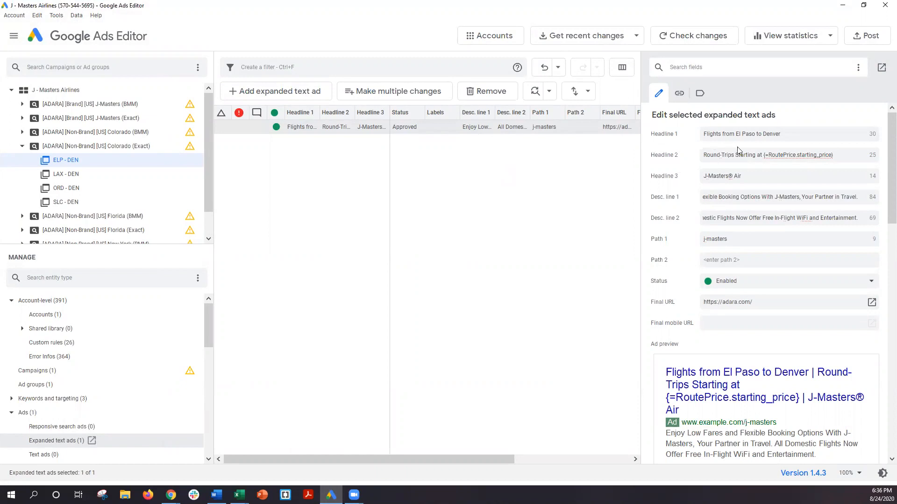
pyautogui.moveTo(835, 157); pyautogui.dragTo(766, 158)
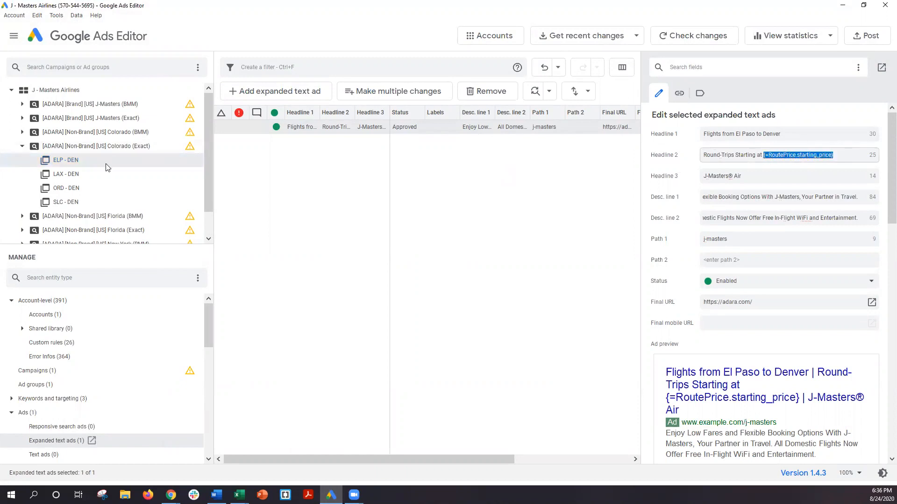
pyautogui.scroll(-1, 93, 178)
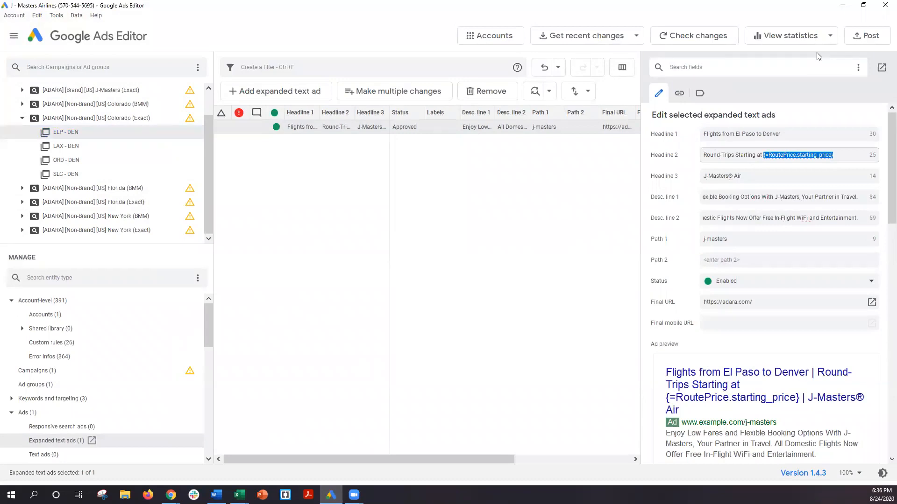
pyautogui.click(842, 5)
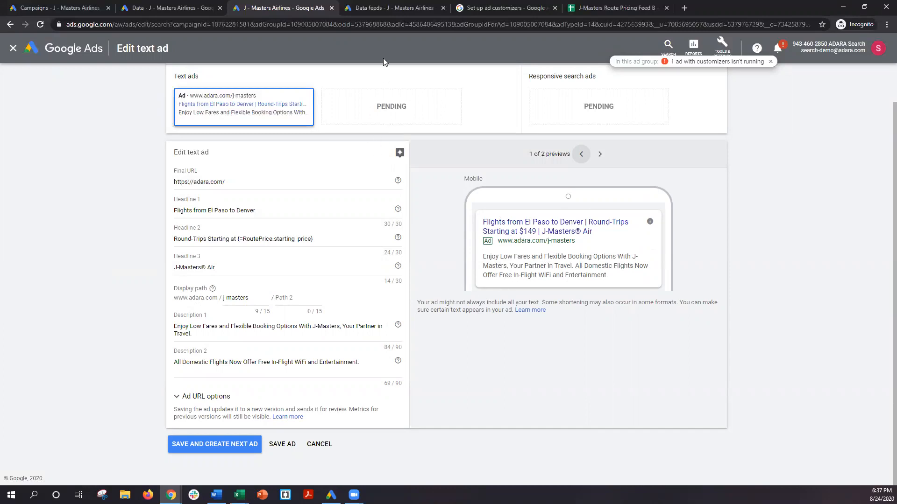
# - Cancel the new ad customizer data upload in the data feeds and open the RoutePrice feed's data
pyautogui.click(378, 11)
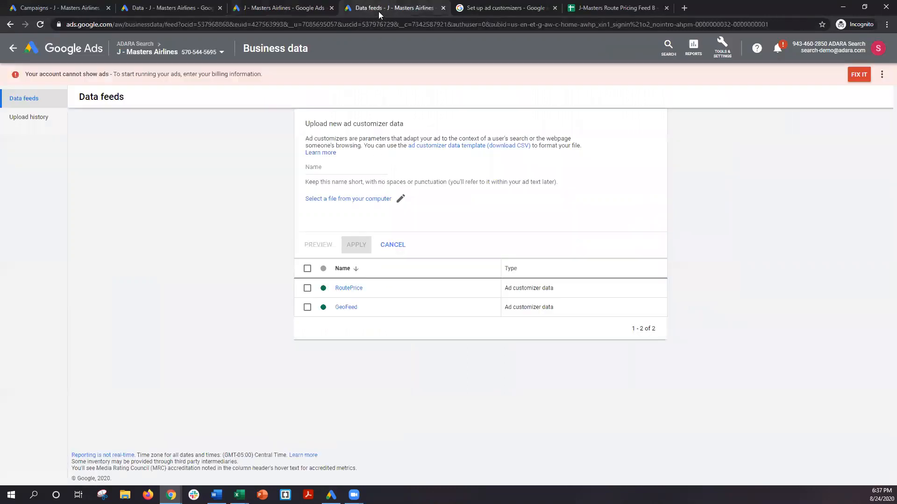
pyautogui.click(395, 245)
pyautogui.click(346, 167)
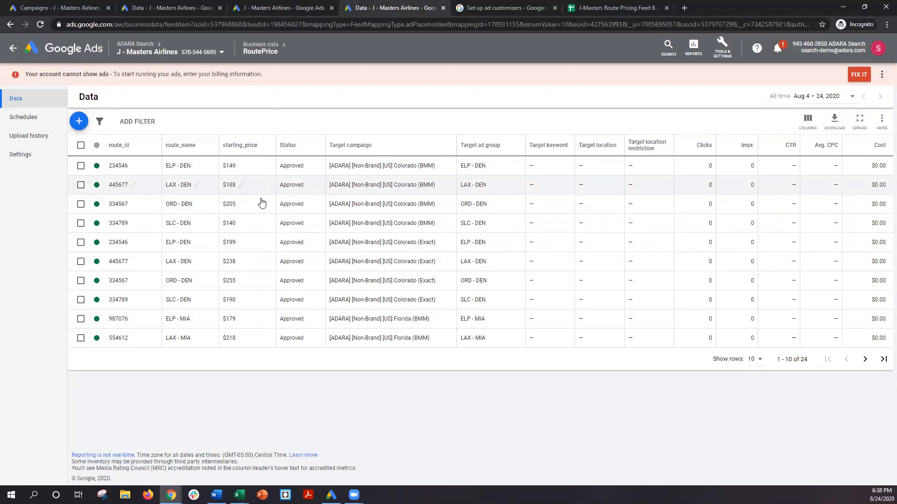
# - Open the RoutePrice feed's upload schedule for editing and review the available source types
pyautogui.click(12, 117)
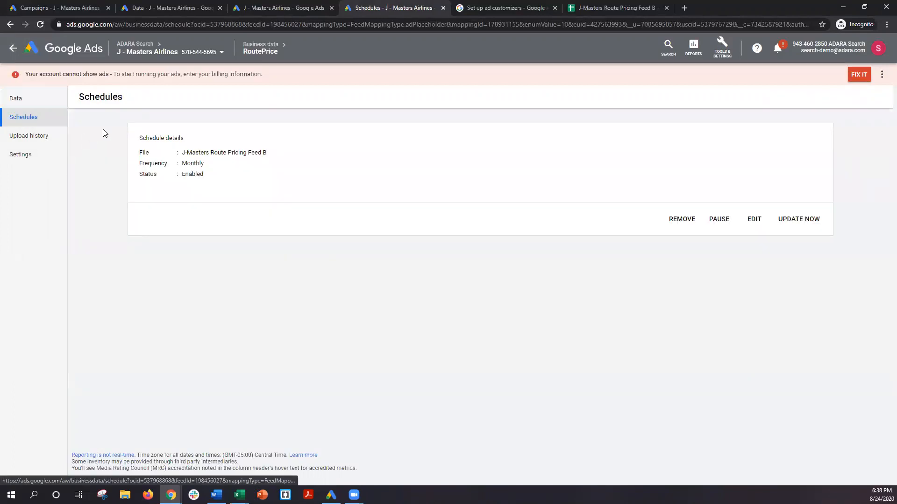
pyautogui.click(754, 219)
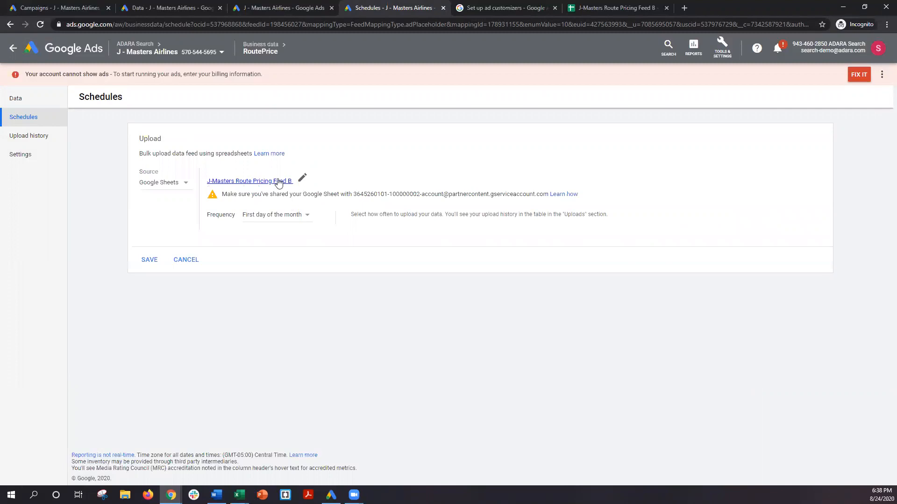
pyautogui.click(187, 185)
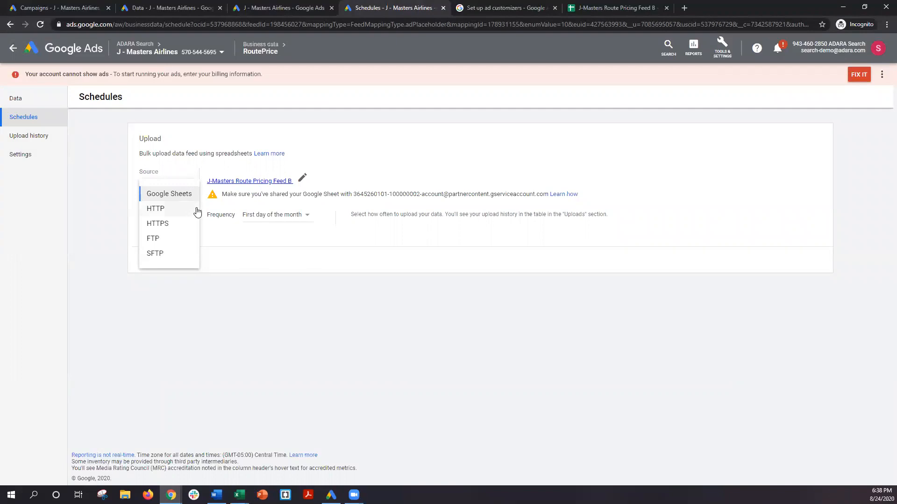
# - Review the J-Masters Route Pricing Feed B spreadsheet and the open text ad, ending back on the RoutePrice schedule
pyautogui.click(623, 7)
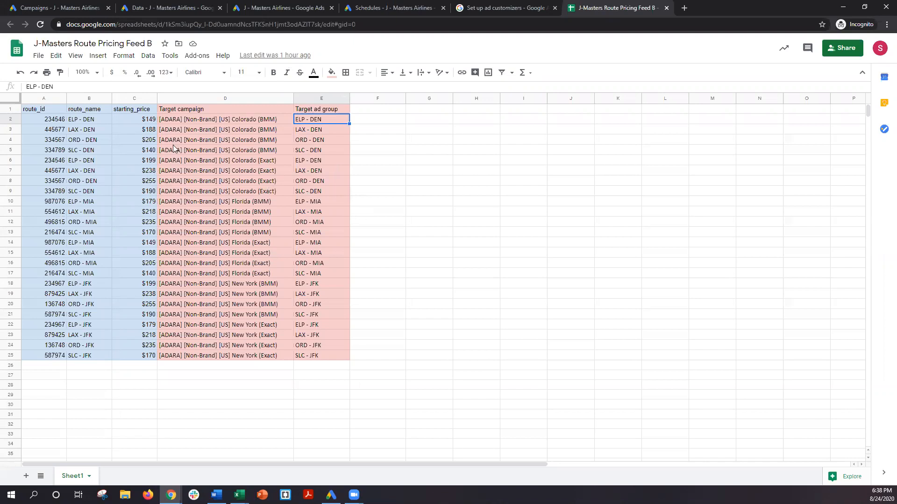
pyautogui.click(266, 6)
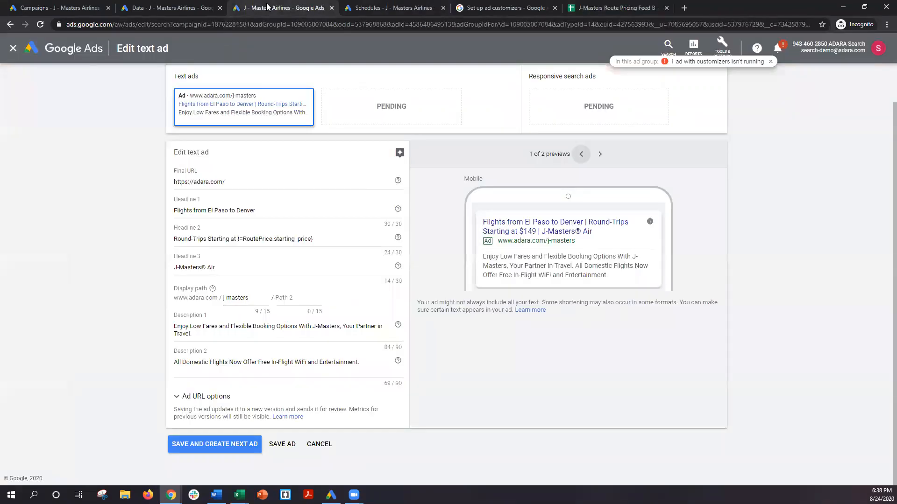
pyautogui.click(201, 8)
pyautogui.click(397, 7)
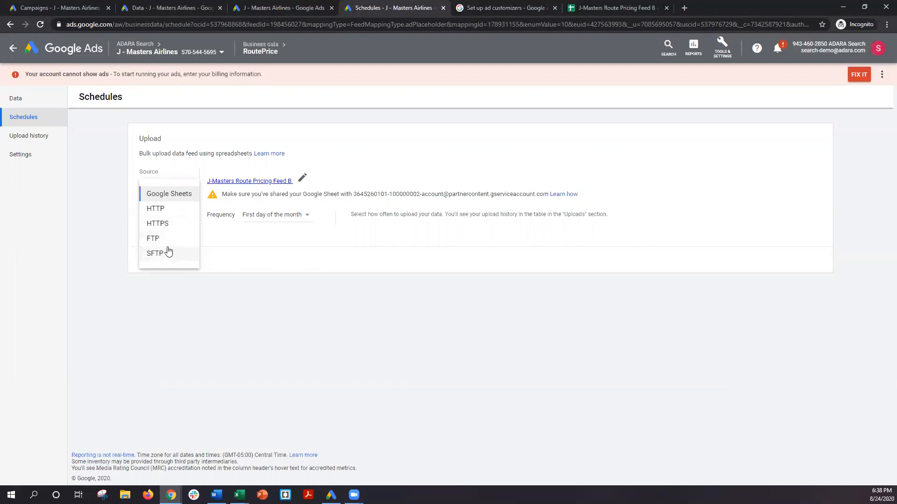
# - Review the upload frequency options for the RoutePrice schedule and cancel the schedule edit
pyautogui.click(277, 223)
pyautogui.click(283, 216)
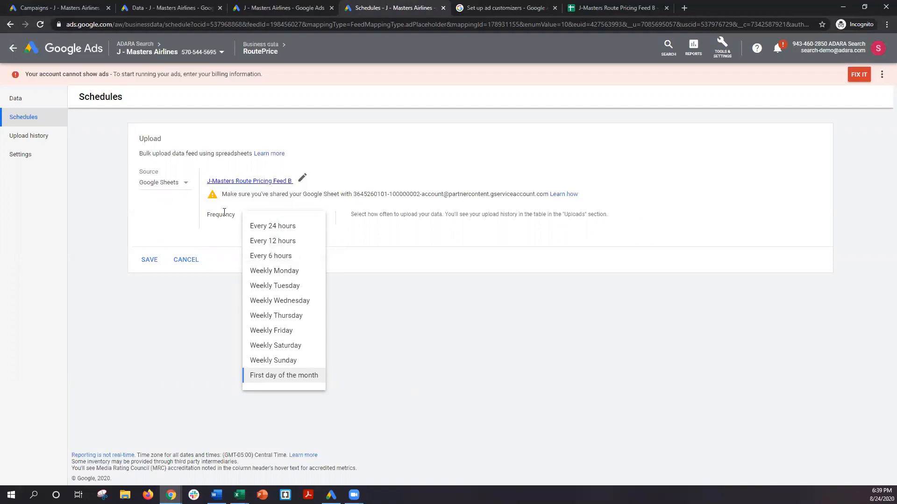
pyautogui.click(190, 256)
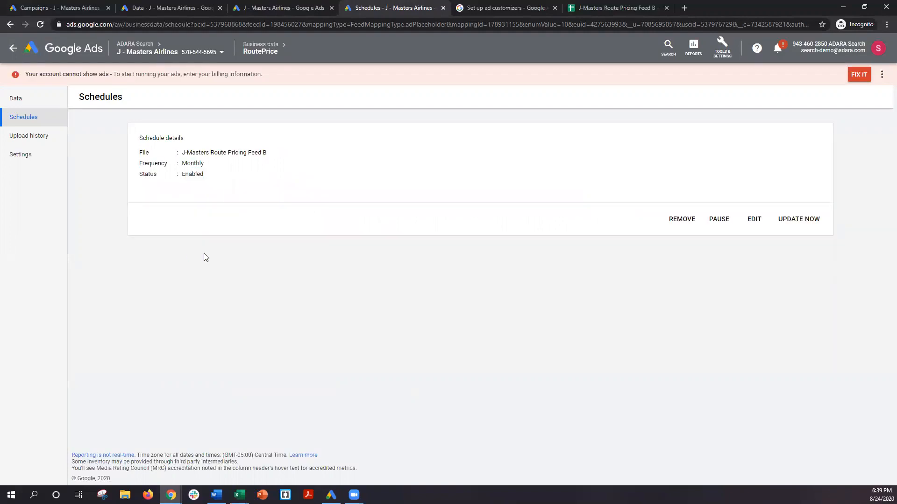